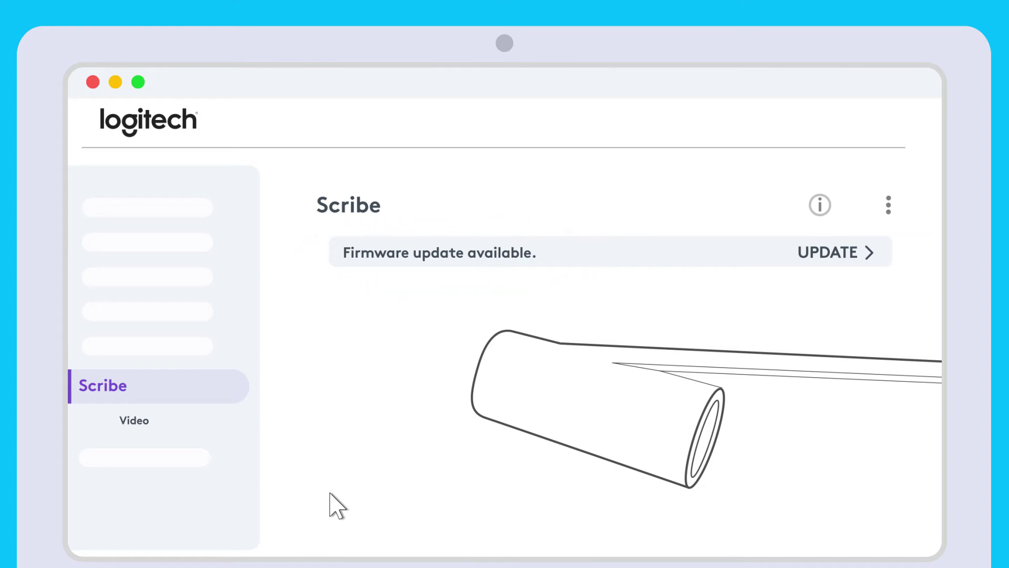
In the Scribe camera's boundary editor, align the top-right, bottom-left and bottom-right corners with the whiteboard.
click(165, 421)
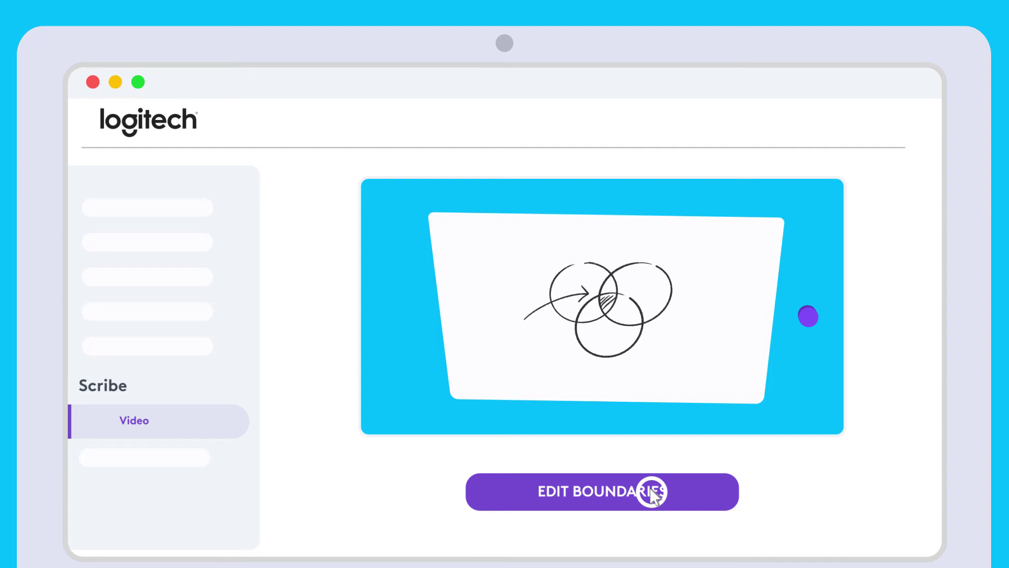
click(650, 487)
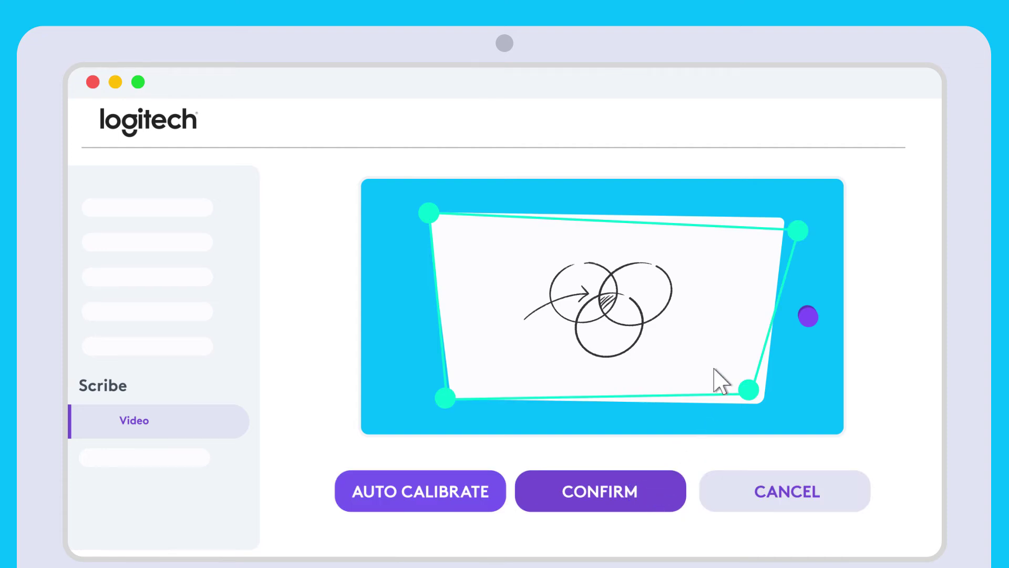
drag(780, 247, 781, 214)
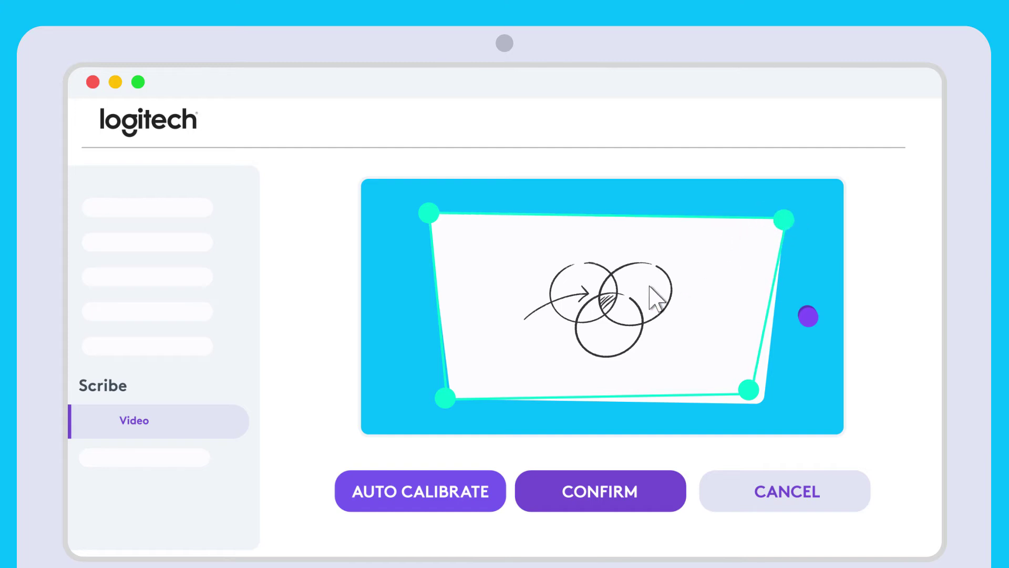
drag(446, 402, 456, 401)
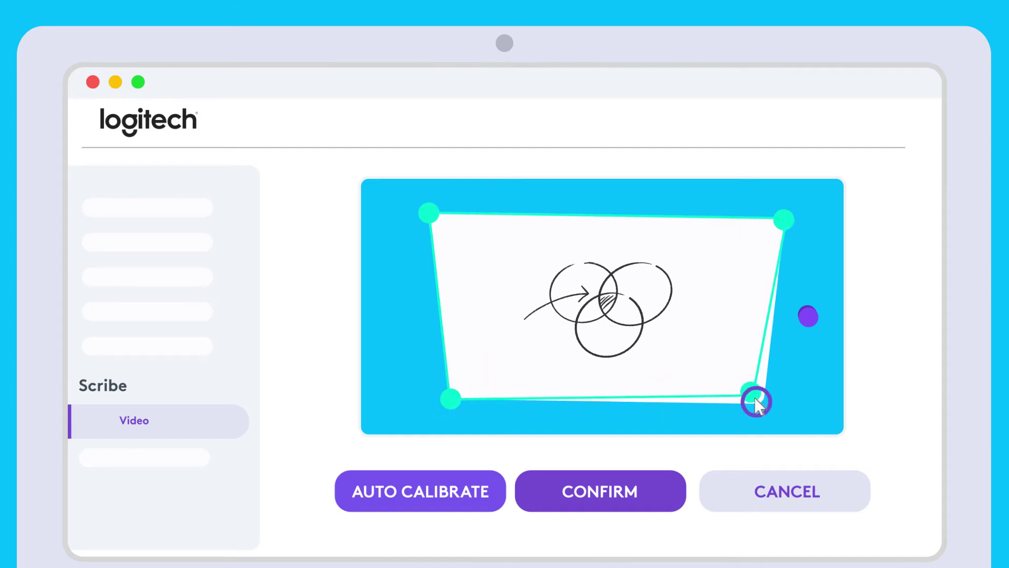
drag(751, 392, 764, 410)
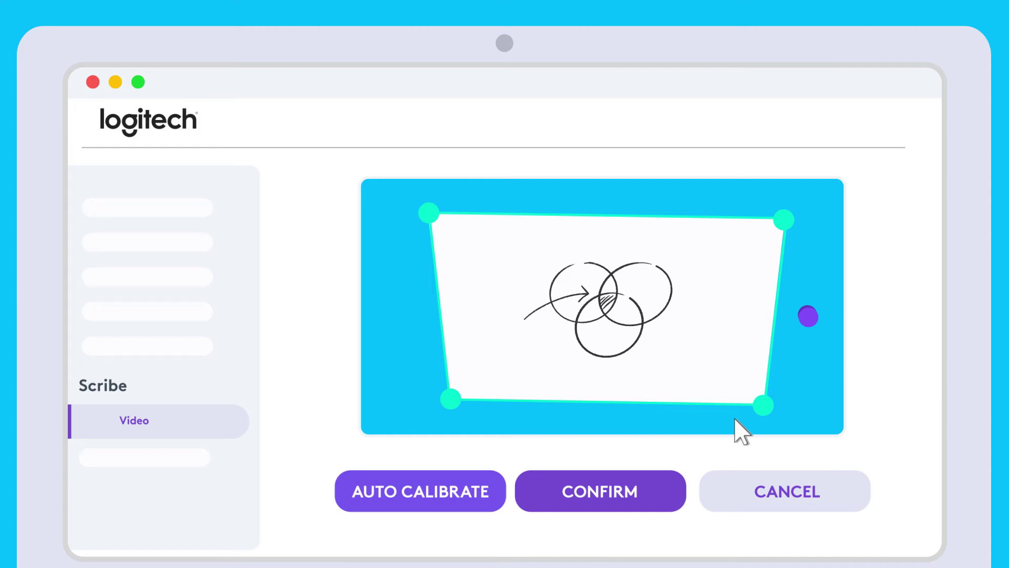
Confirm the fitted boundary so the preview shows the cropped, straightened whiteboard.
click(630, 476)
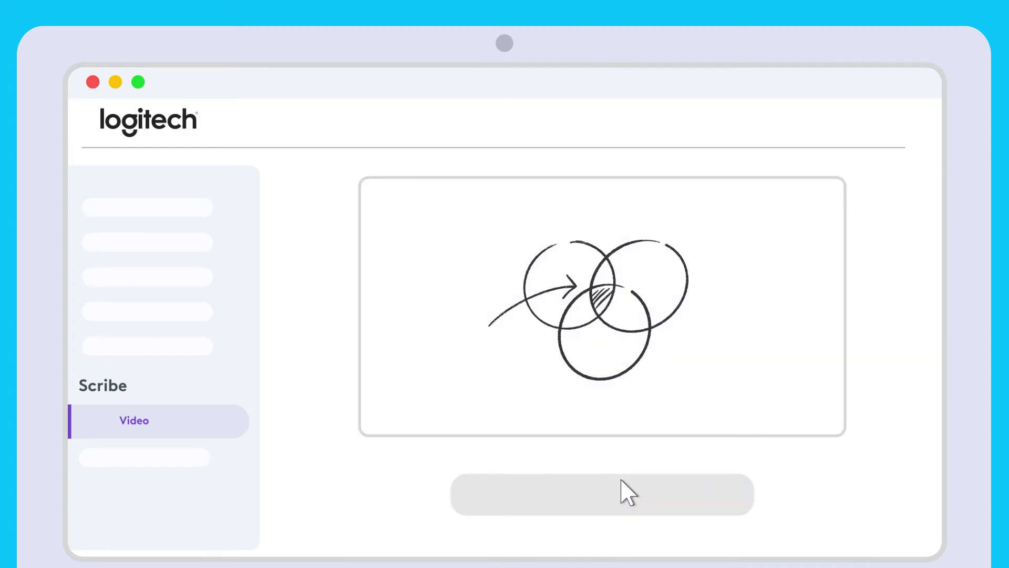